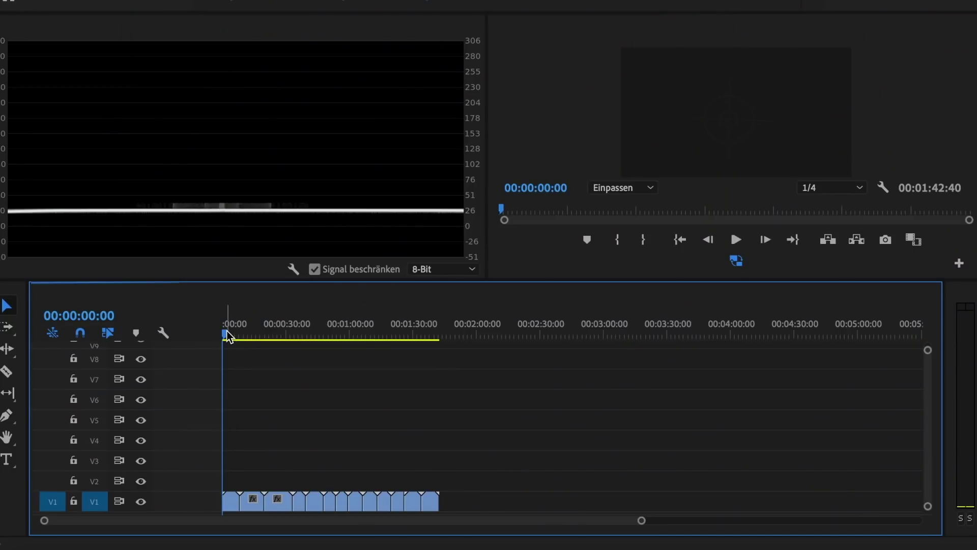
# - Stack the exposure clips onto the tracks above V1, all aligned at the sequence start
pyautogui.moveTo(228, 336)
pyautogui.mouseDown()
pyautogui.moveTo(384, 336)
pyautogui.moveTo(217, 344)
pyautogui.moveTo(224, 332)
pyautogui.moveTo(417, 330)
pyautogui.moveTo(234, 333)
pyautogui.mouseUp()
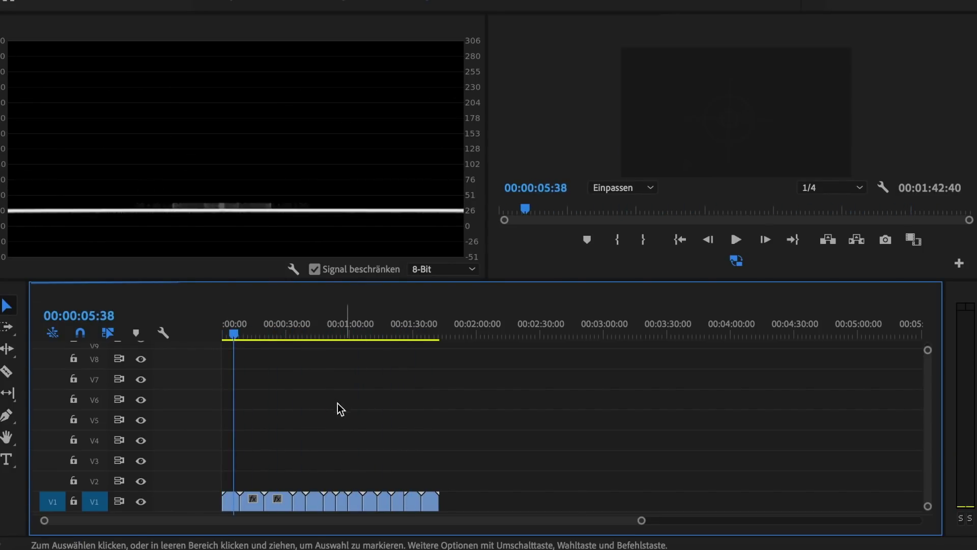
pyautogui.moveTo(252, 501); pyautogui.dragTo(229, 441)
pyautogui.moveTo(328, 501); pyautogui.dragTo(226, 356)
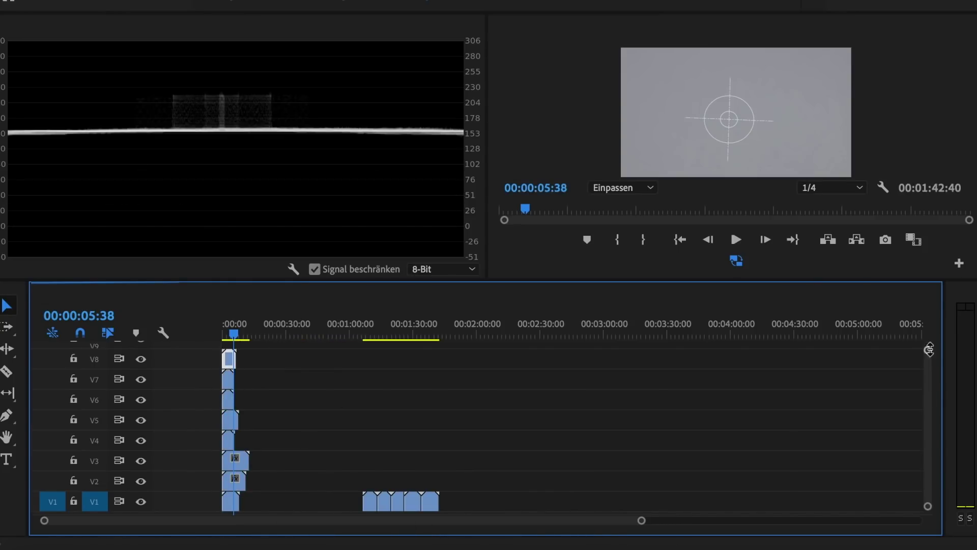
pyautogui.moveTo(369, 504); pyautogui.dragTo(230, 349)
# - Add a rectangle opacity mask to the exposure clip at the sequence start
pyautogui.press('Home')
pyautogui.hotkey('shift', '5')
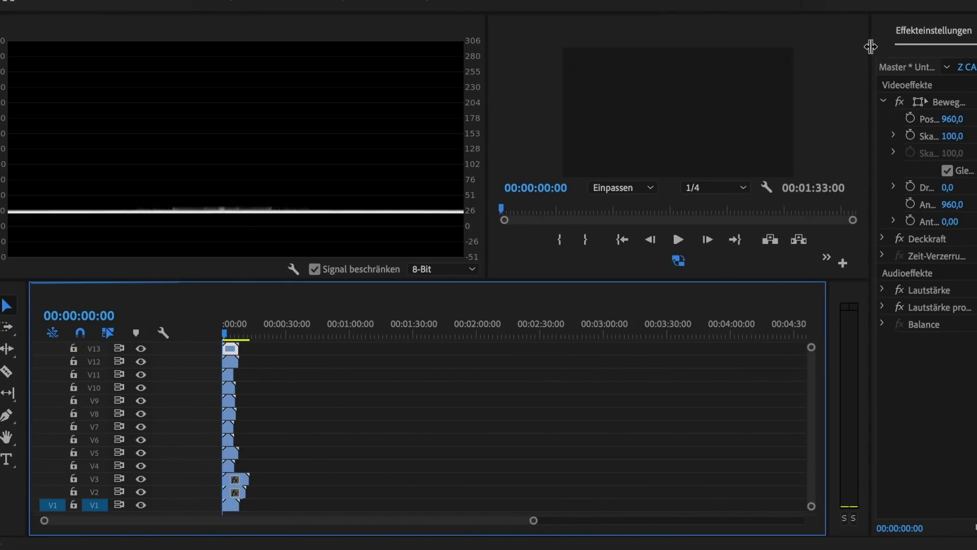
pyautogui.moveTo(868, 46); pyautogui.dragTo(804, 47)
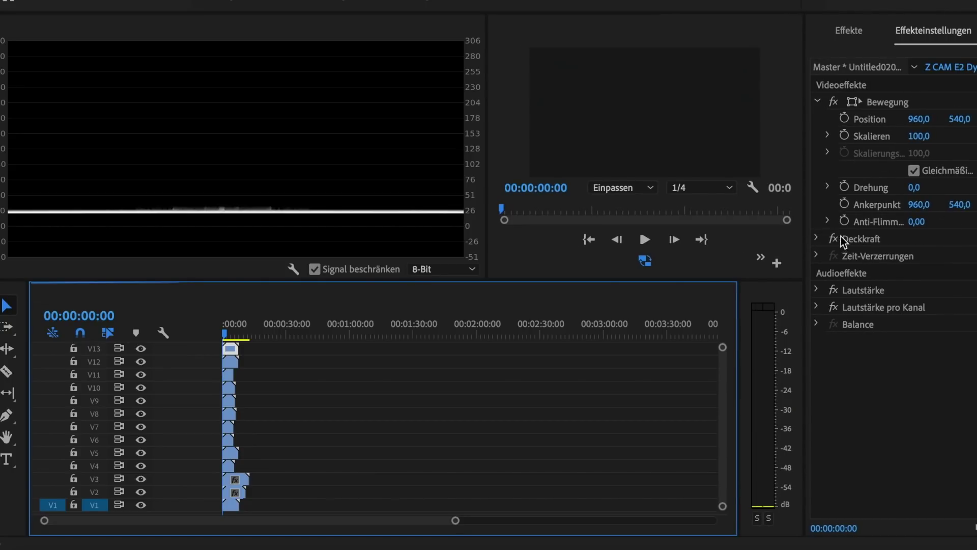
pyautogui.click(816, 240)
pyautogui.click(817, 240)
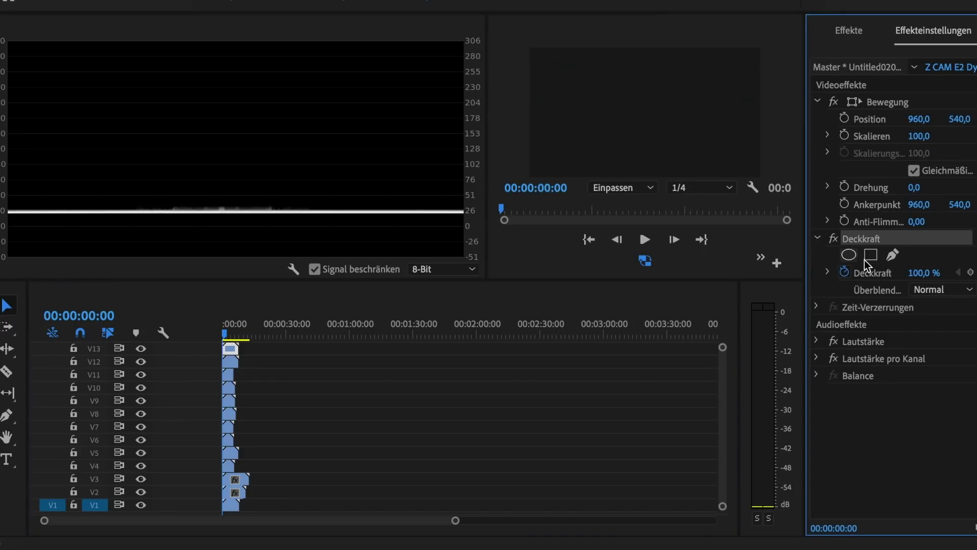
pyautogui.click(878, 257)
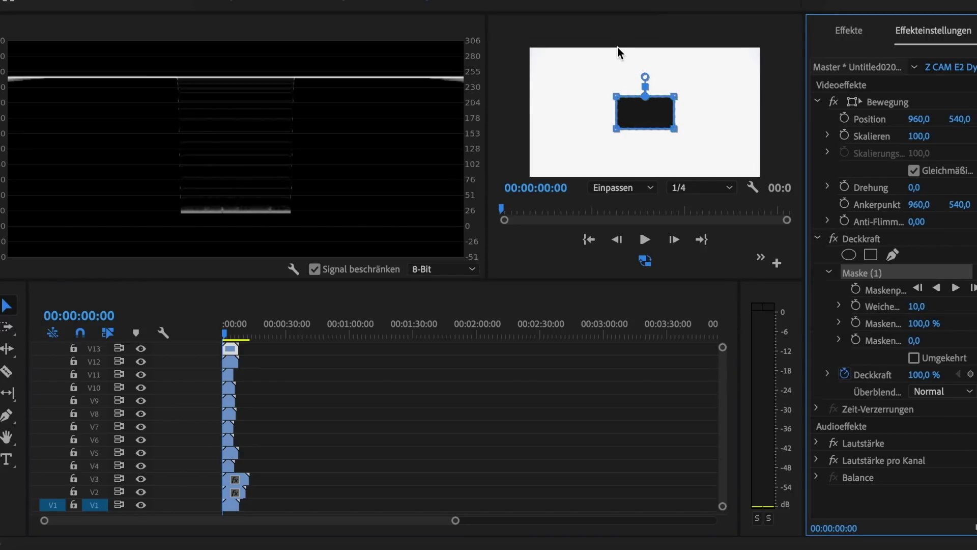
# - Try reshaping the mask and undo it, then check the V5 and V1 clips' masks
pyautogui.click(678, 106)
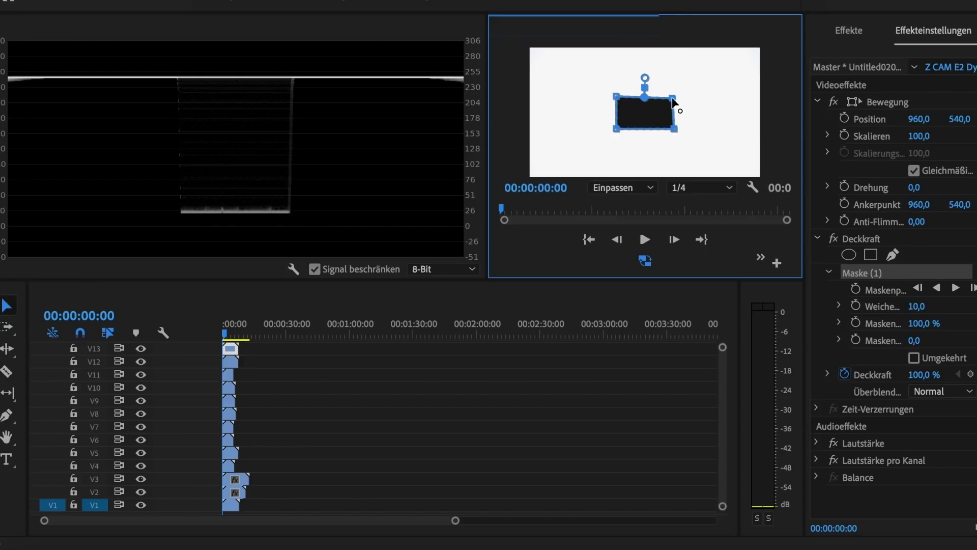
pyautogui.moveTo(672, 102); pyautogui.dragTo(619, 137)
pyautogui.hotkey('ctrl', 'z')
pyautogui.hotkey('ctrl', 'z')
pyautogui.click(242, 449)
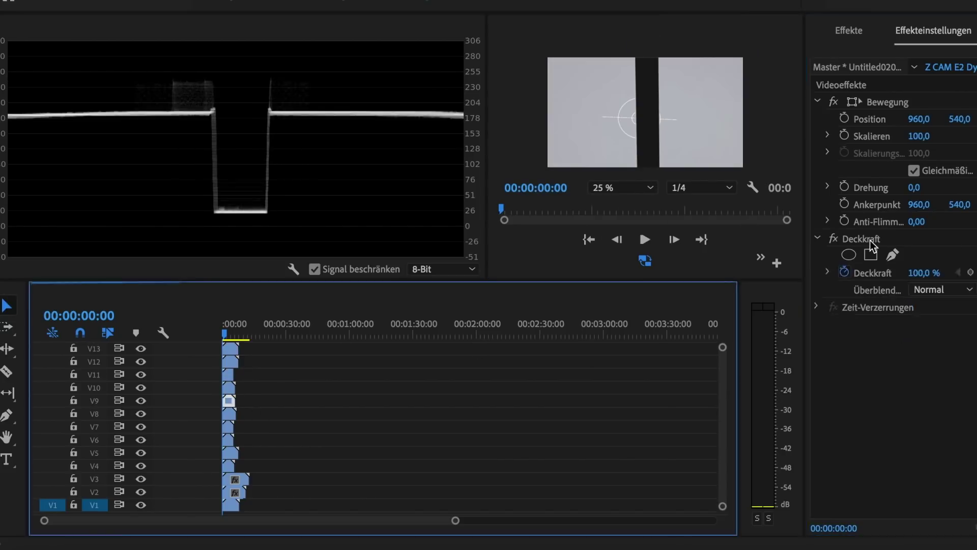
pyautogui.click(230, 506)
pyautogui.moveTo(456, 521); pyautogui.dragTo(199, 520)
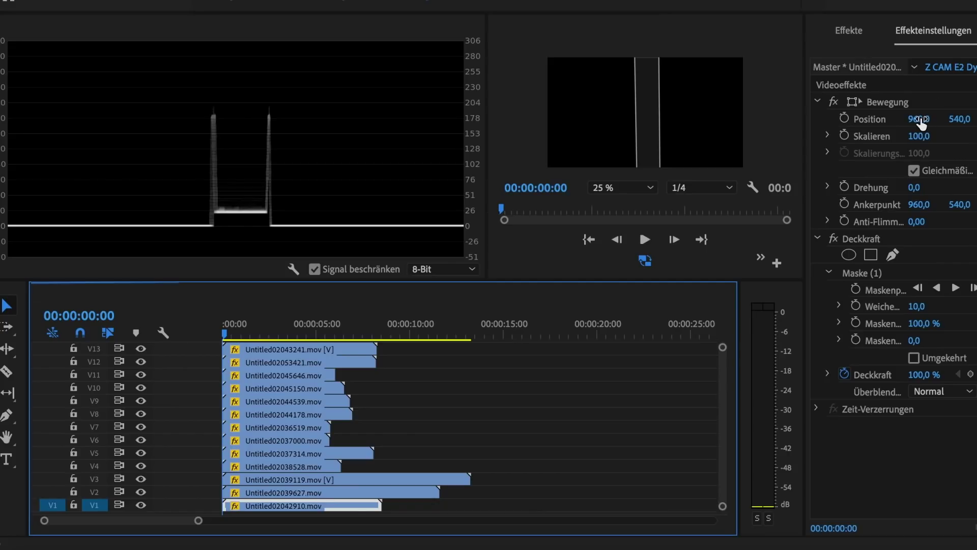
# - Nest the exposure clips into a single clip named 'F55 Dynamic Range'
pyautogui.moveTo(269, 350); pyautogui.dragTo(539, 390)
pyautogui.press('super+z')
pyautogui.press('super+s')
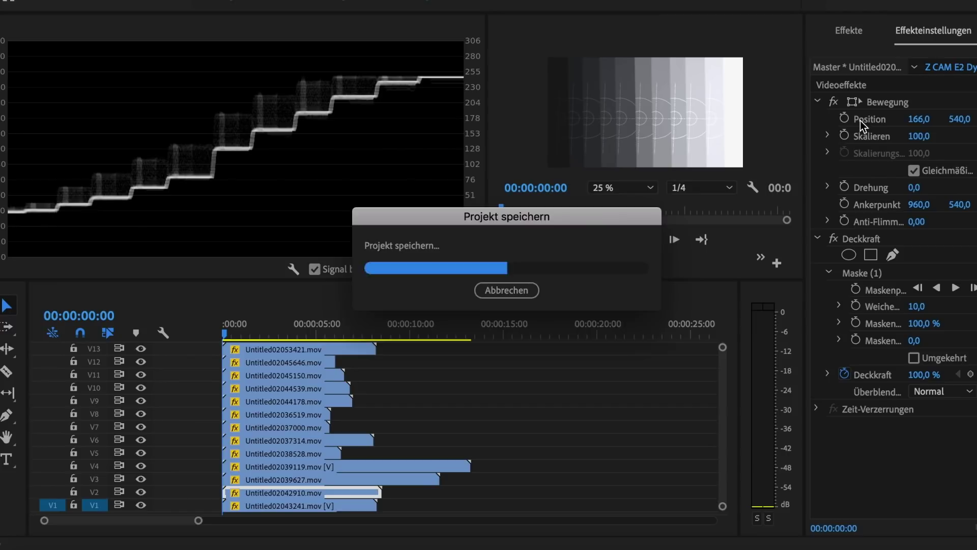
pyautogui.write('F55 Dynamic Range')
pyautogui.press('Return')
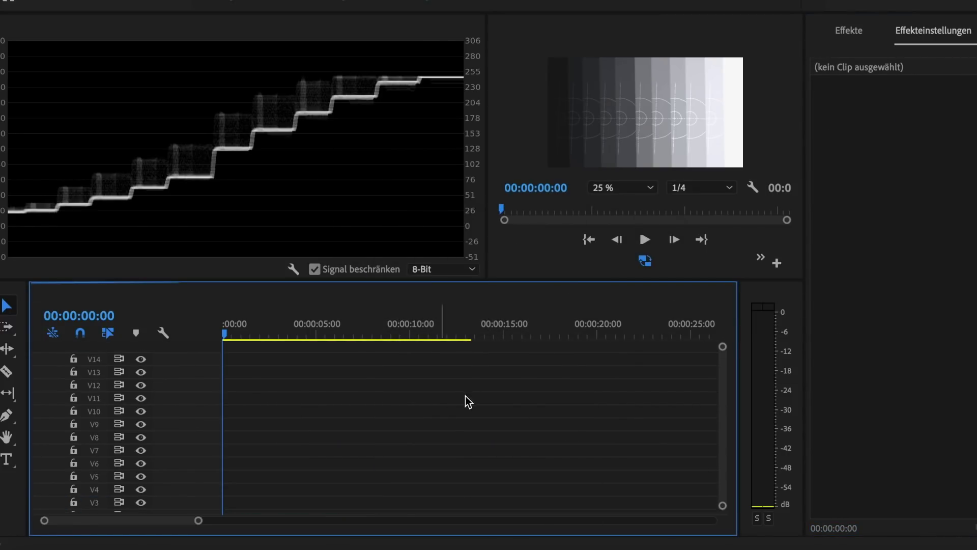
# - Add a rectangle mask to the nested F55 Dynamic Range clip
pyautogui.click(377, 505)
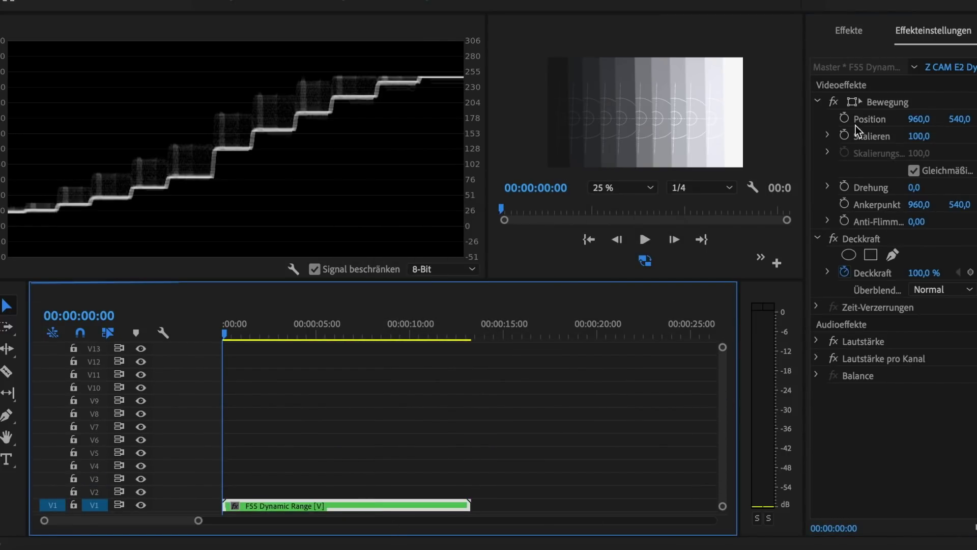
pyautogui.click(860, 102)
pyautogui.click(871, 254)
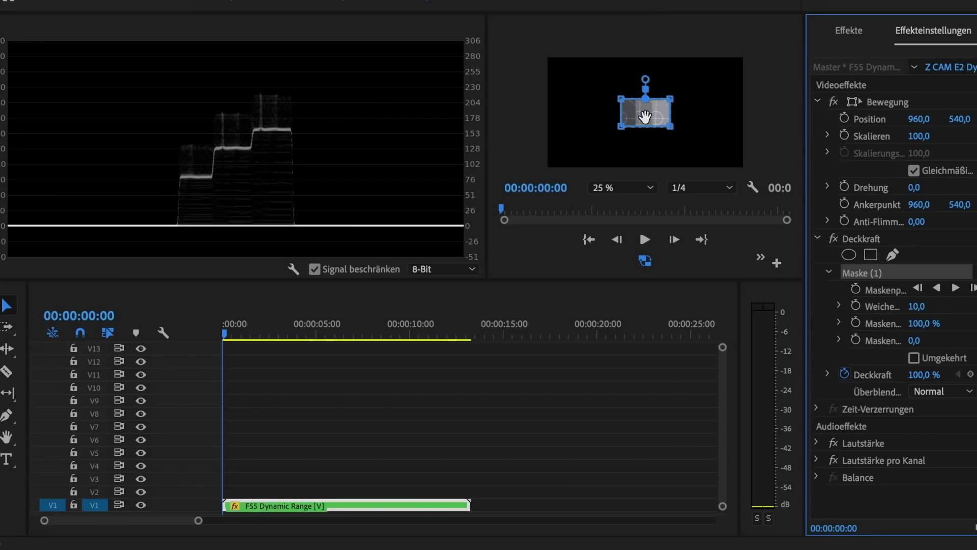
# - Resize the mask into a full-width strip of grey steps along the frame bottom
pyautogui.moveTo(645, 109); pyautogui.dragTo(758, 145)
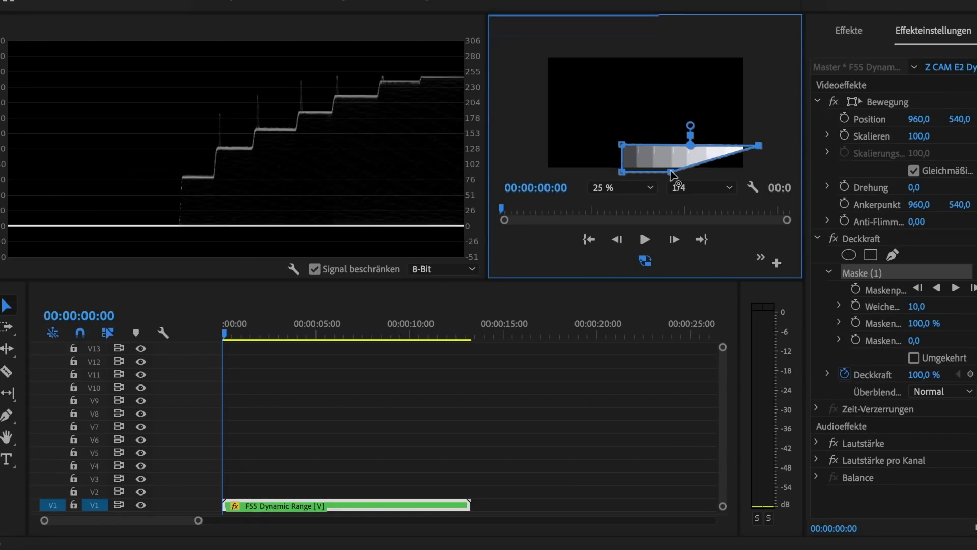
pyautogui.moveTo(671, 171); pyautogui.dragTo(790, 175)
pyautogui.moveTo(627, 148); pyautogui.dragTo(530, 148)
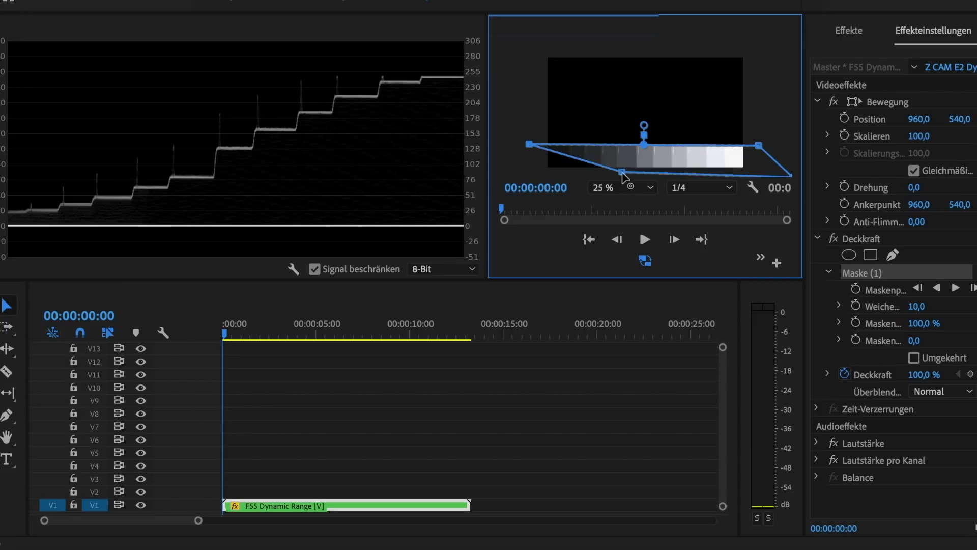
pyautogui.moveTo(622, 172)
pyautogui.mouseDown()
pyautogui.moveTo(507, 175)
pyautogui.moveTo(628, 166)
pyautogui.mouseUp()
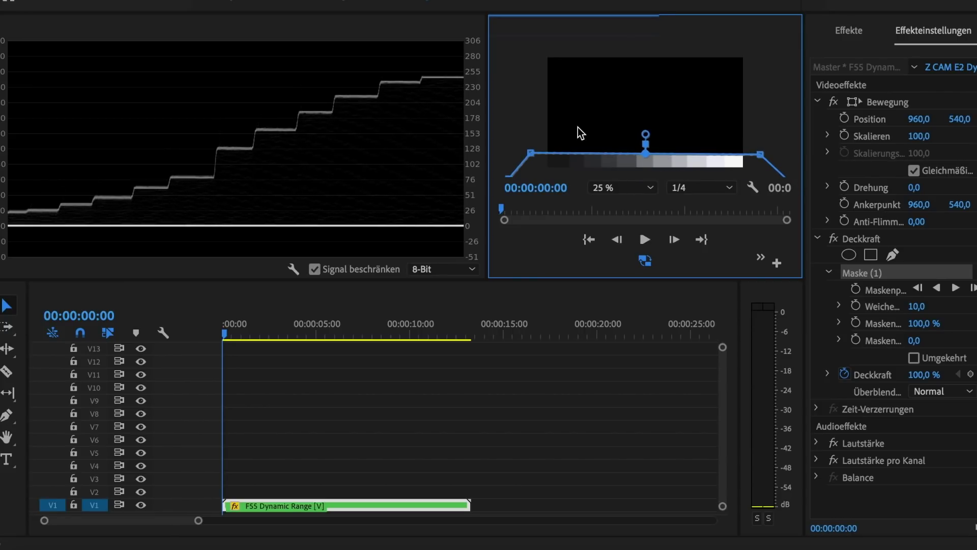
pyautogui.click(936, 275)
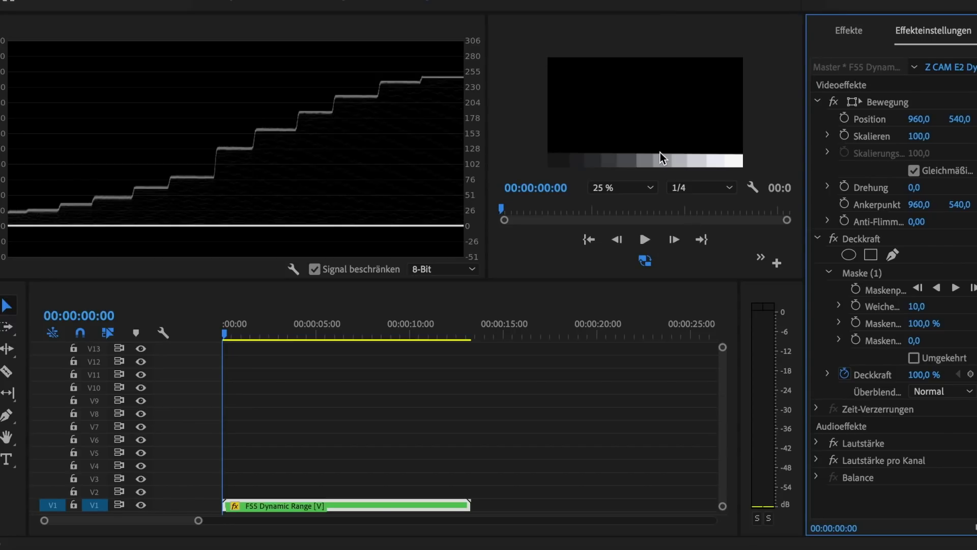